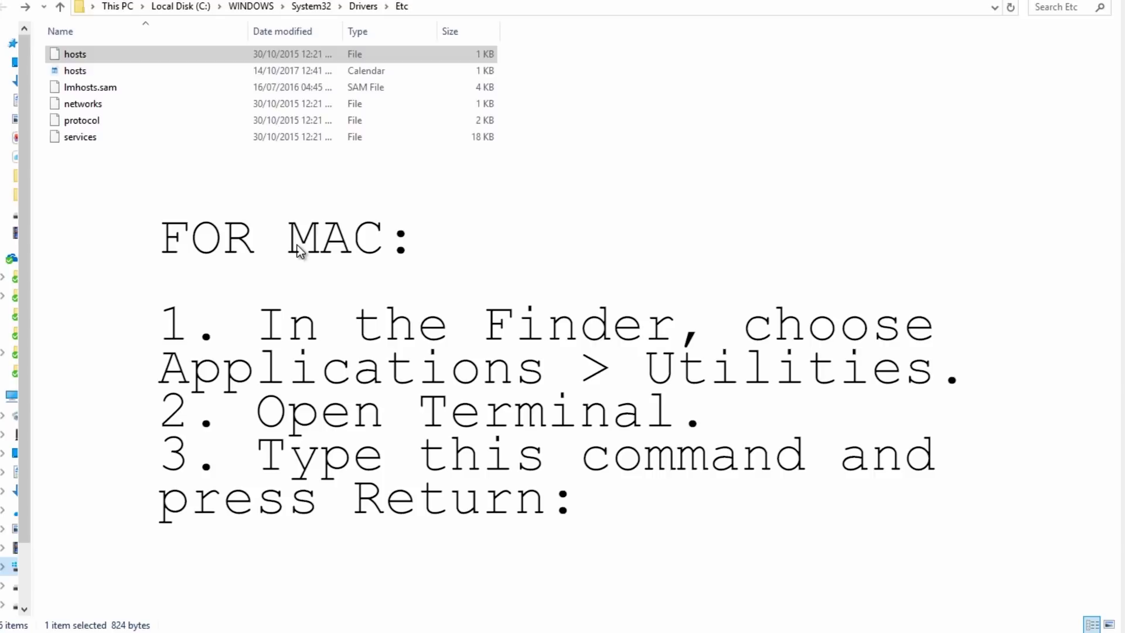
- Select the original hosts file and bring up its context menu
left_click(73, 58)
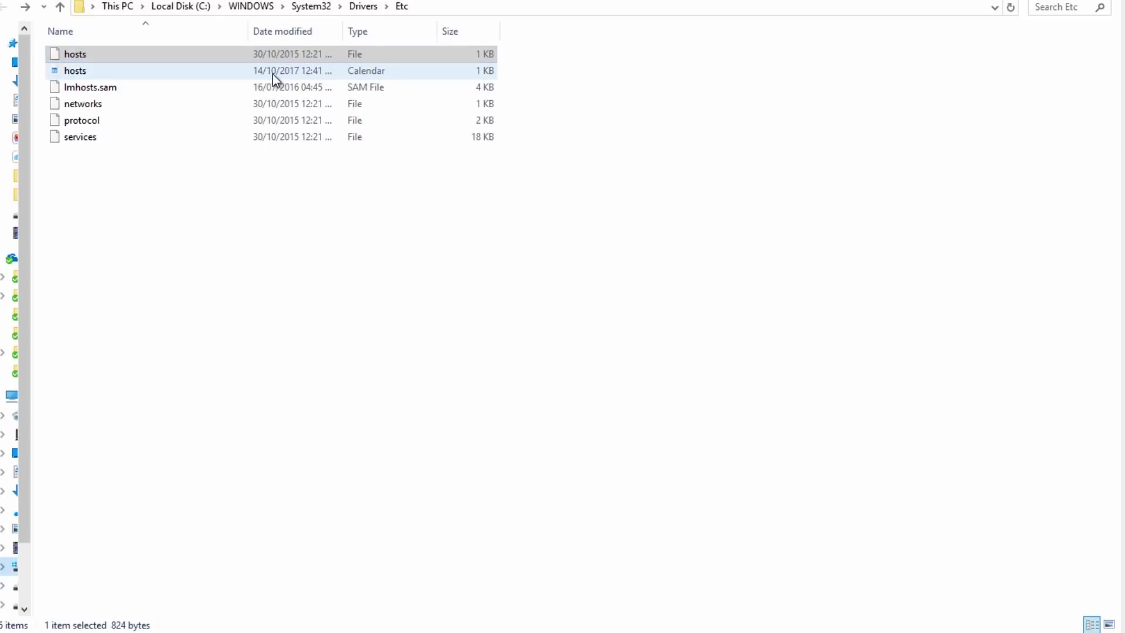
right_click(71, 57)
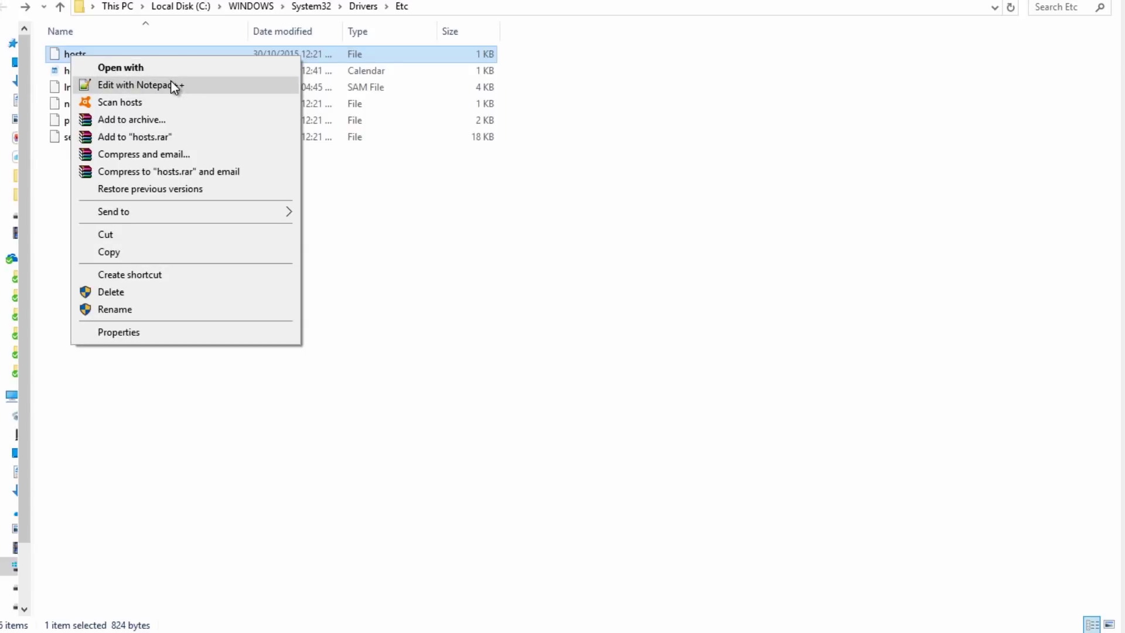
- Open the hosts file with 'Edit with Notepad++' and shift the editor window aside
left_click(136, 85)
left_click(135, 85)
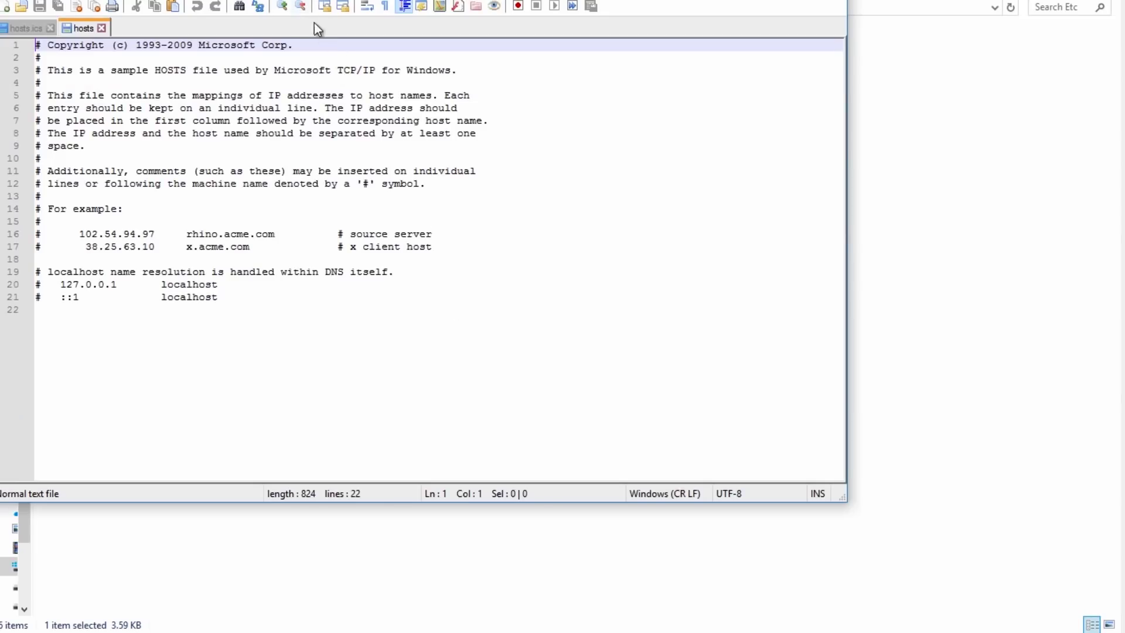
left_click_drag(321, 0, 412, 23)
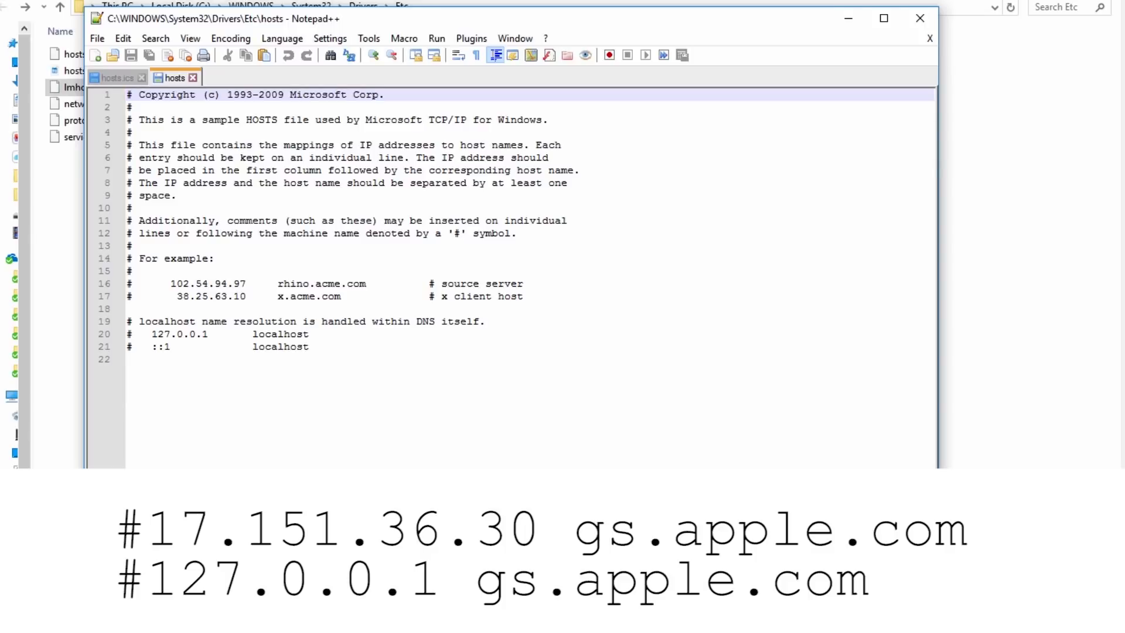
- Paste '74.208.105.171 gs.apple.com' as line 22 at the file's end, without a leading space
key("ctrl+End")
type("74.208.105.171 gs.apple.com")
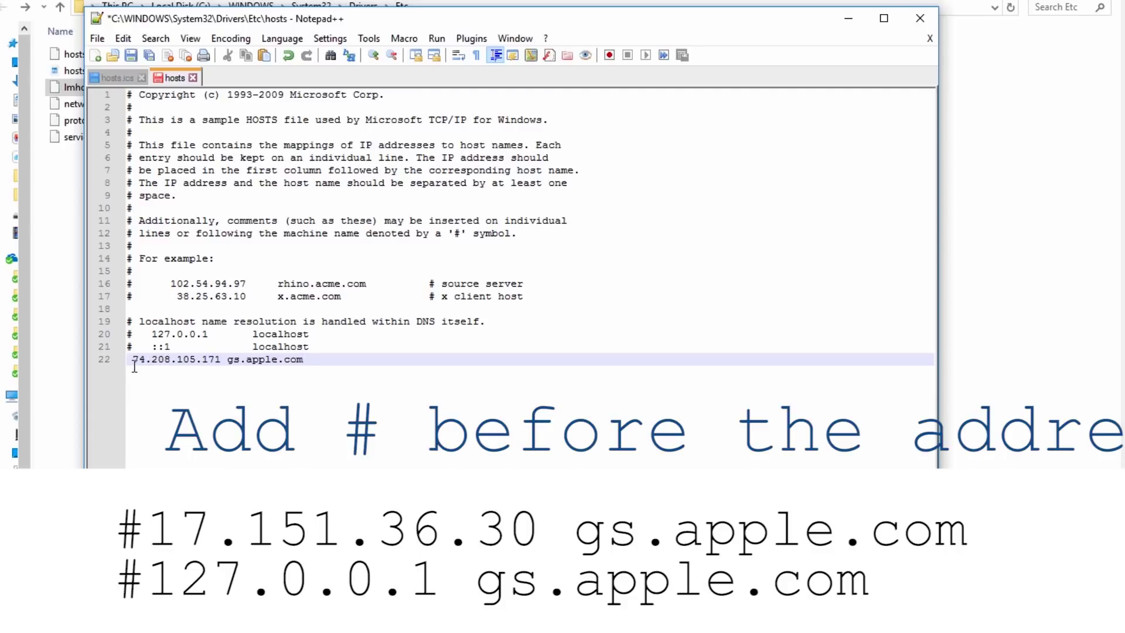
key("Home")
key("BackSpace")
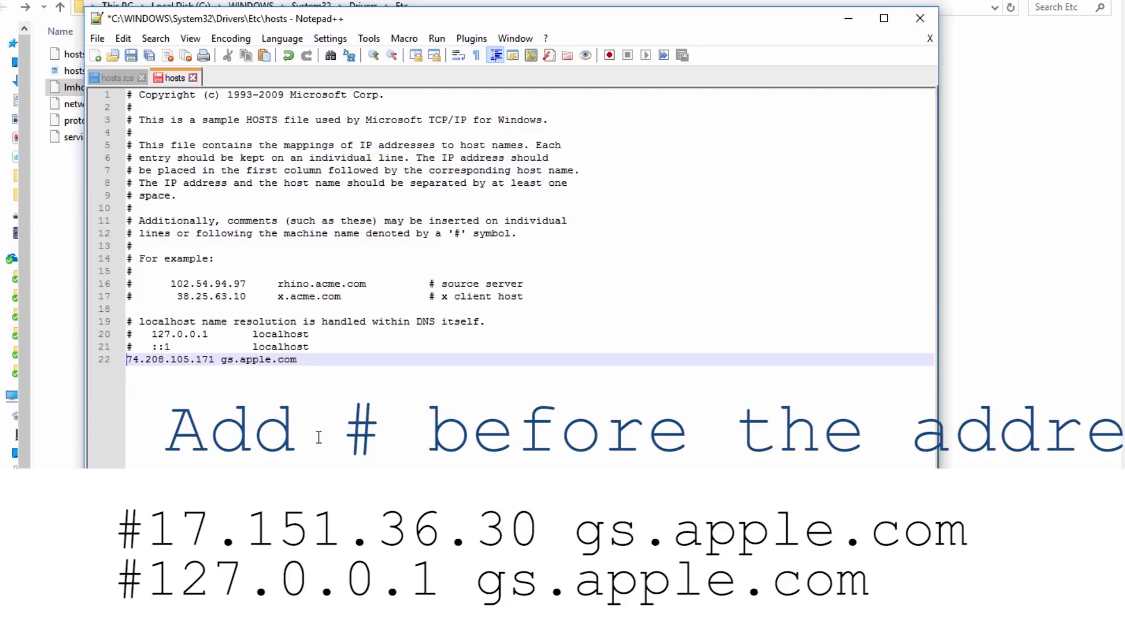
- Save the hosts file, accepting the prompt to relaunch Notepad++ as Administrator
left_click(101, 37)
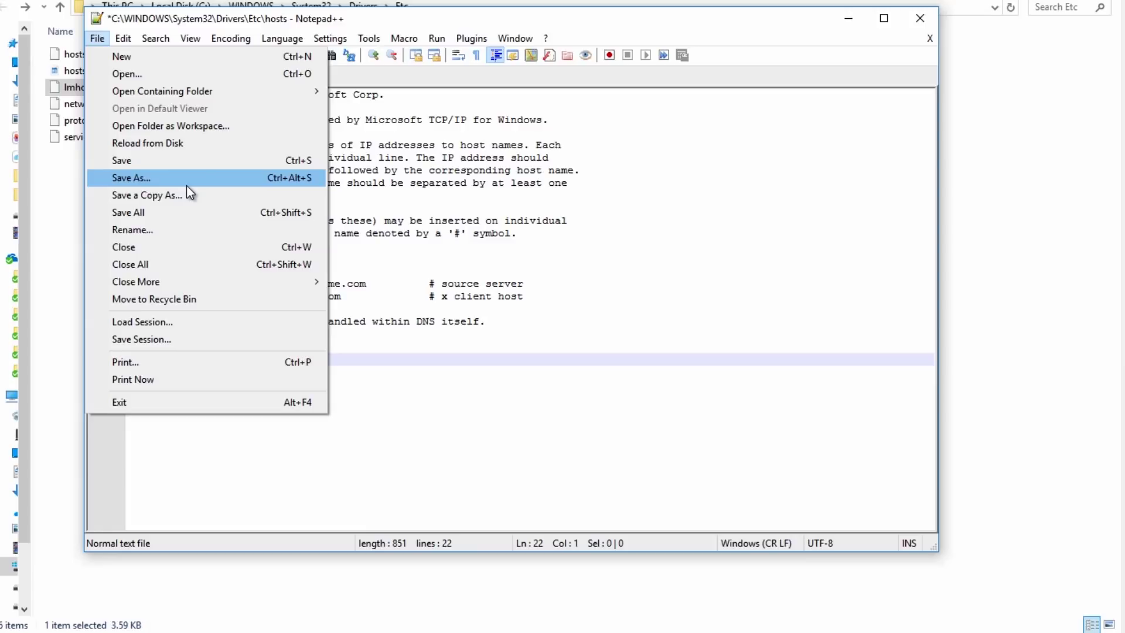
left_click(205, 163)
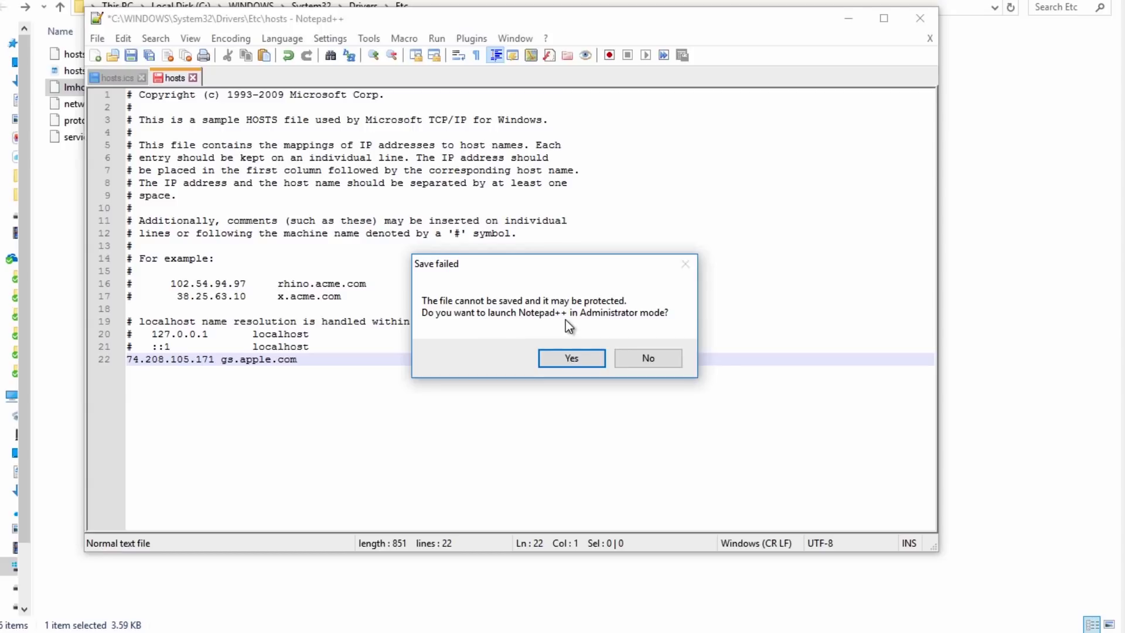
left_click(585, 356)
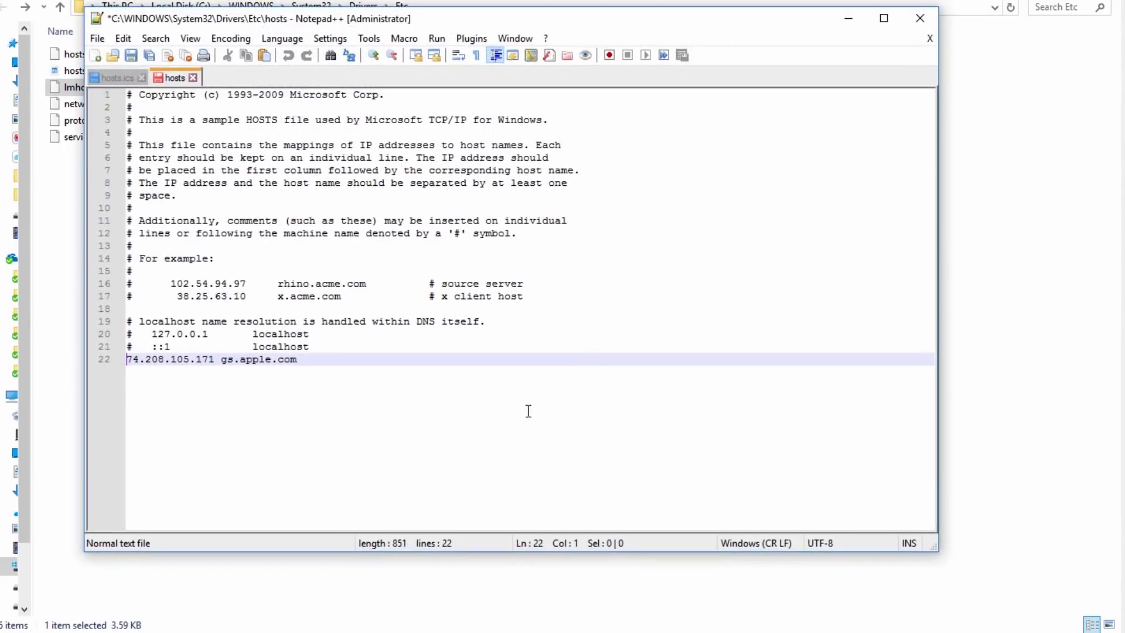
left_click(101, 38)
- Complete the administrator save, close Notepad++, and reopen the updated 851-byte hosts file with Notepad++
left_click(149, 154)
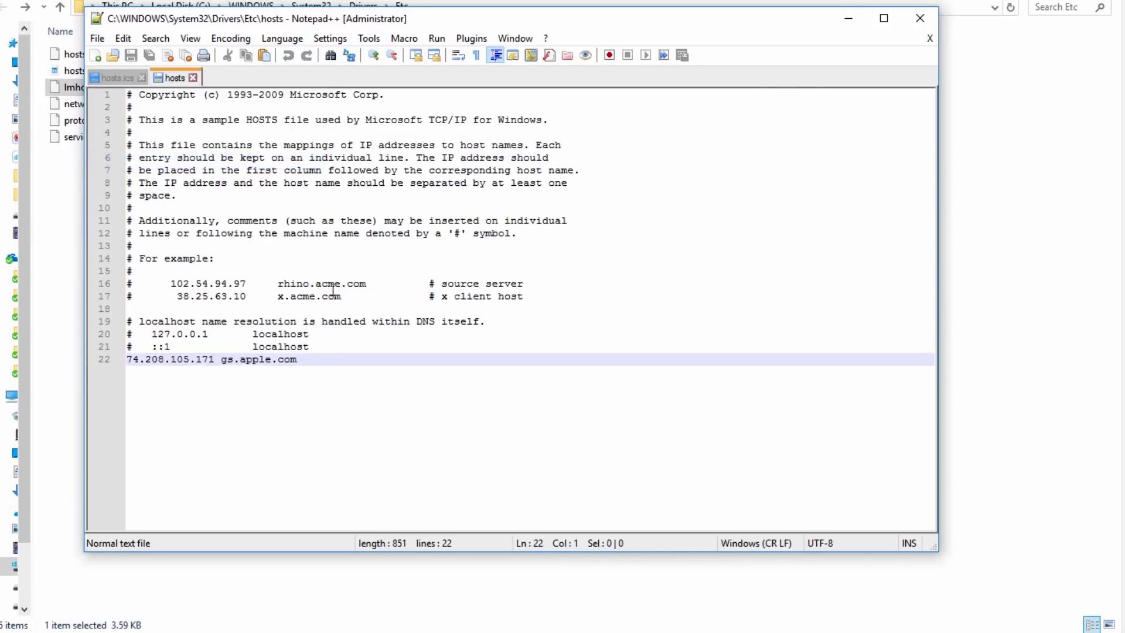
left_click(920, 18)
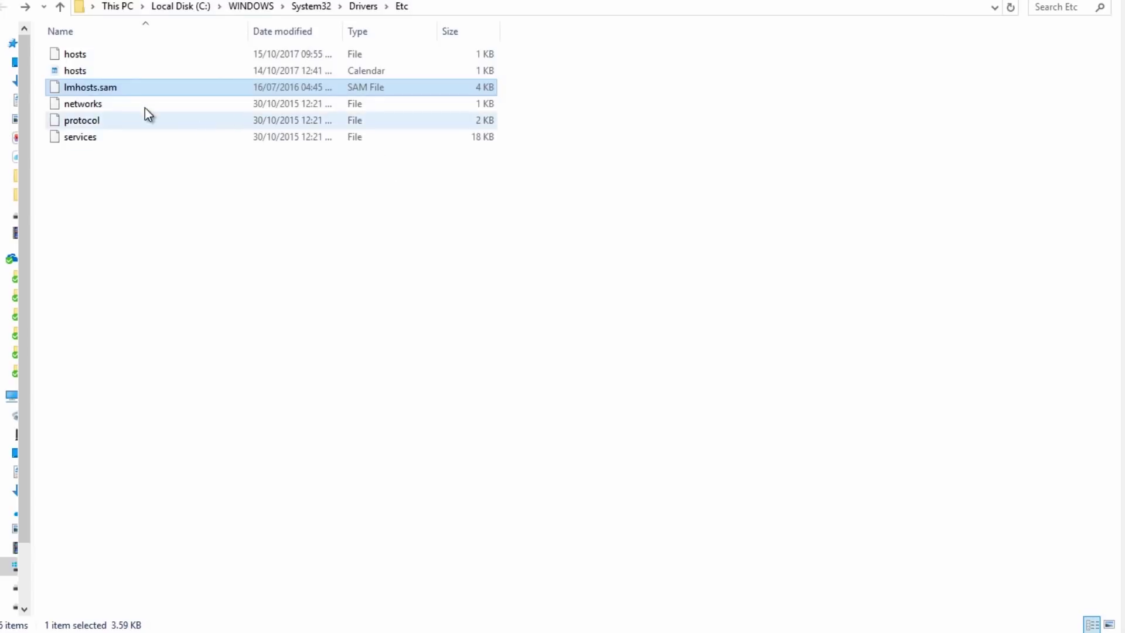
left_click(129, 61)
right_click(129, 61)
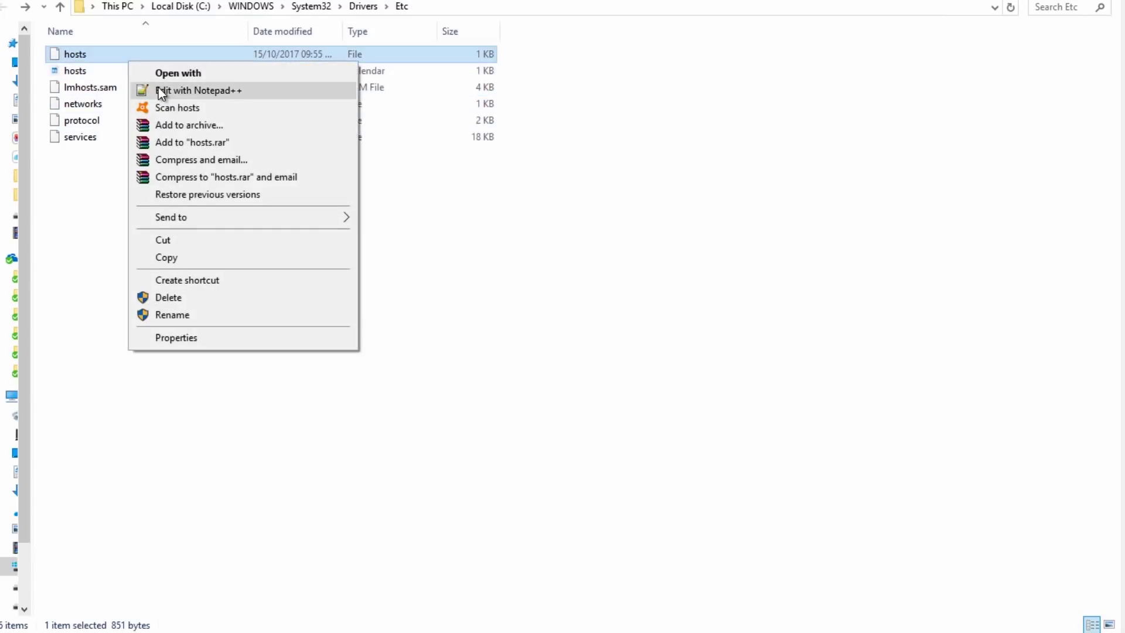
left_click(160, 89)
left_click(160, 89)
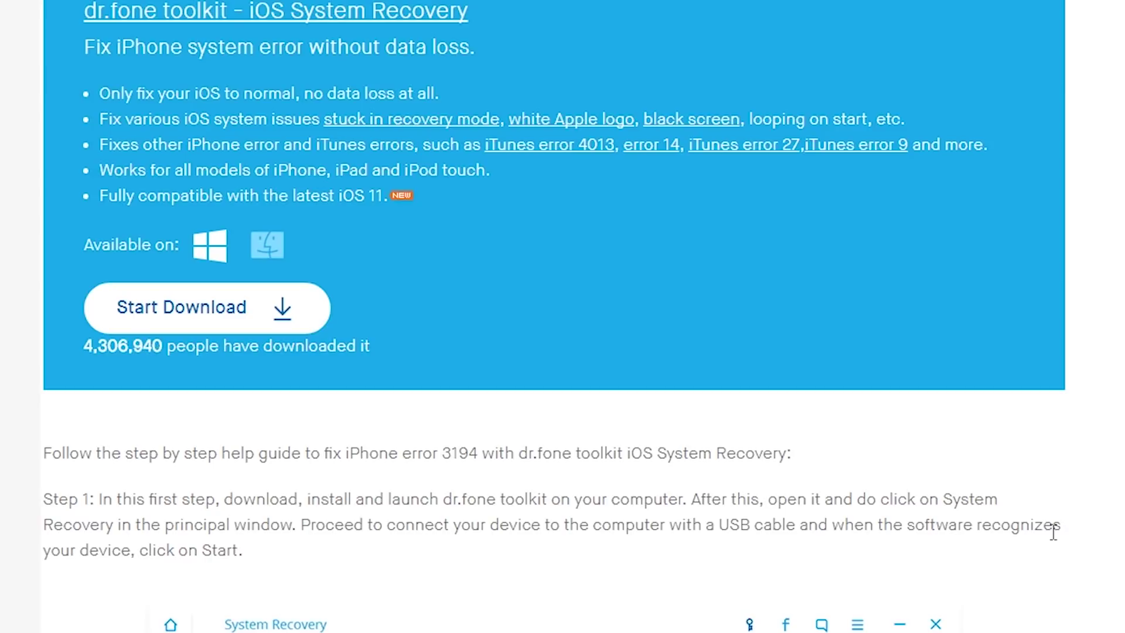
- Scroll past the download banner to Step 1's iOS System Recovery start screen
scroll(1053, 532, "down", 7)
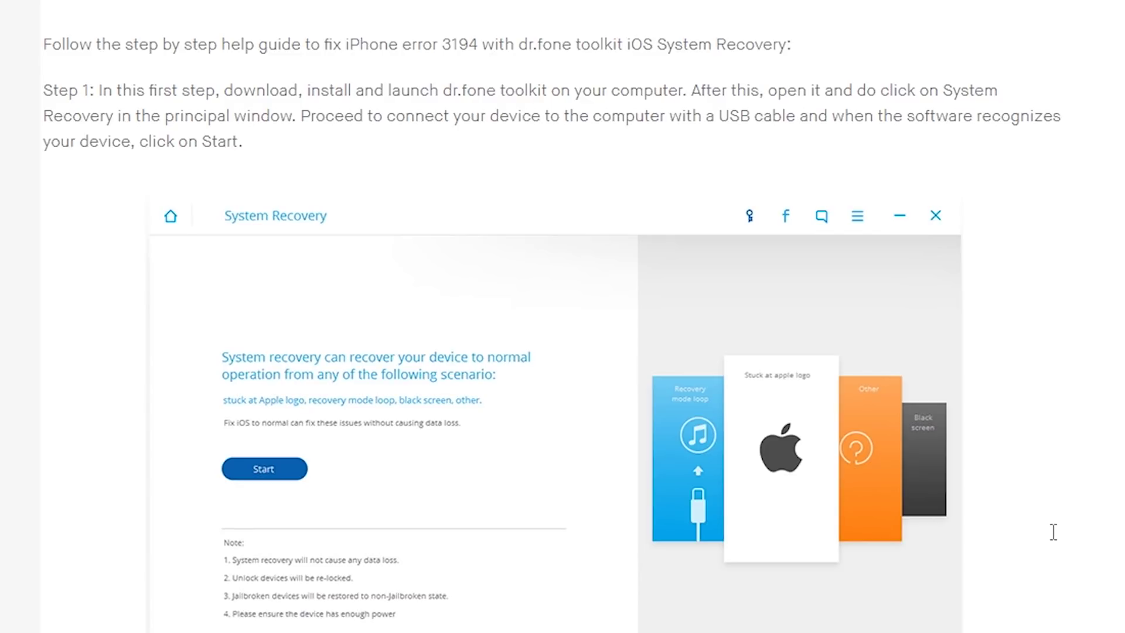
scroll(1053, 532, "up", 2)
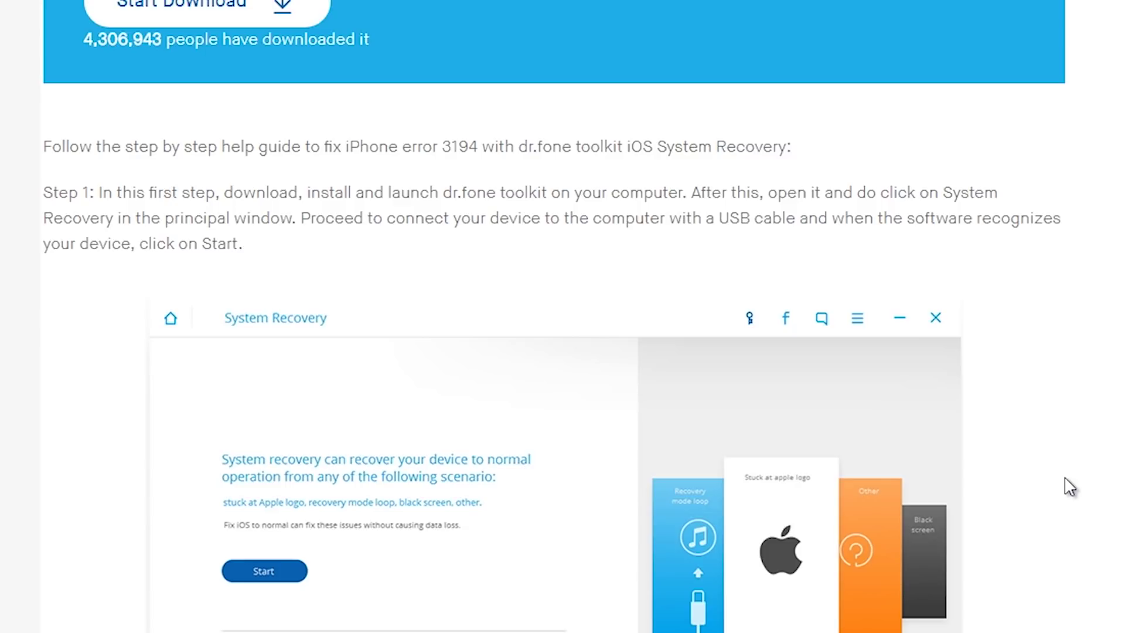
scroll(1069, 486, "down", 2)
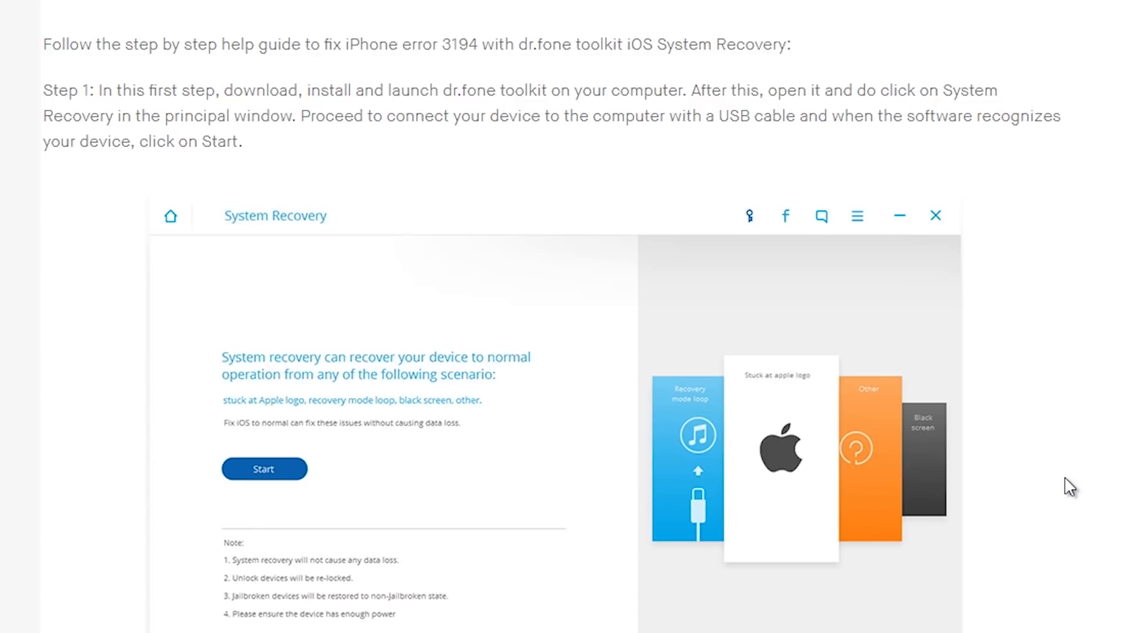
scroll(1069, 486, "down", 2)
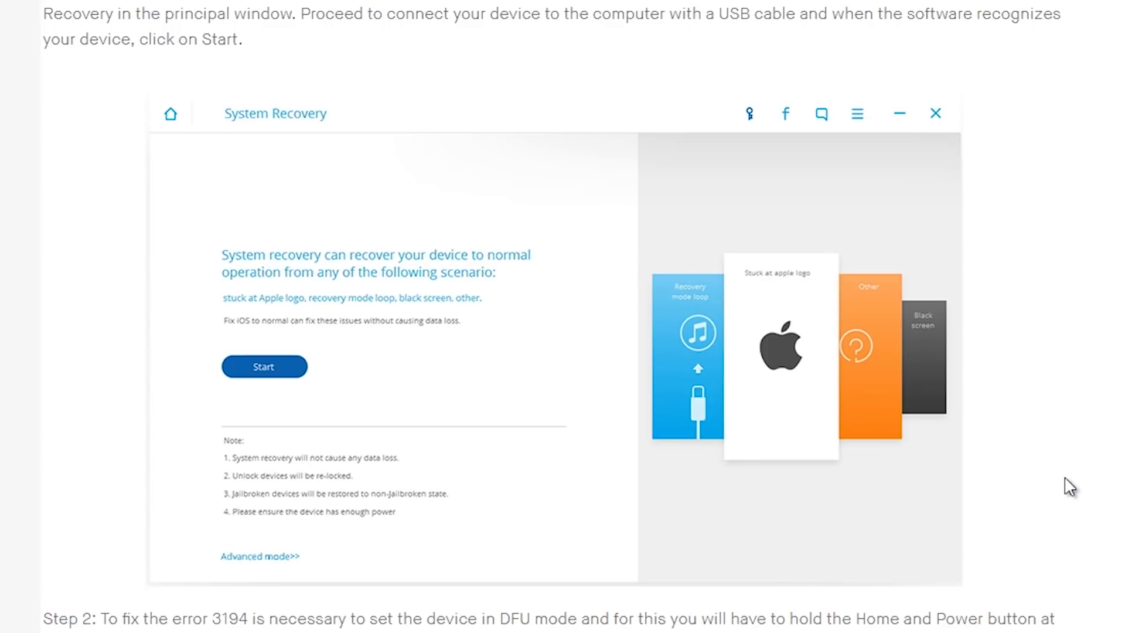
- Scroll to Step 2's DFU Mode screenshot, stopping where Step 3's text begins
scroll(1070, 487, "down", 4)
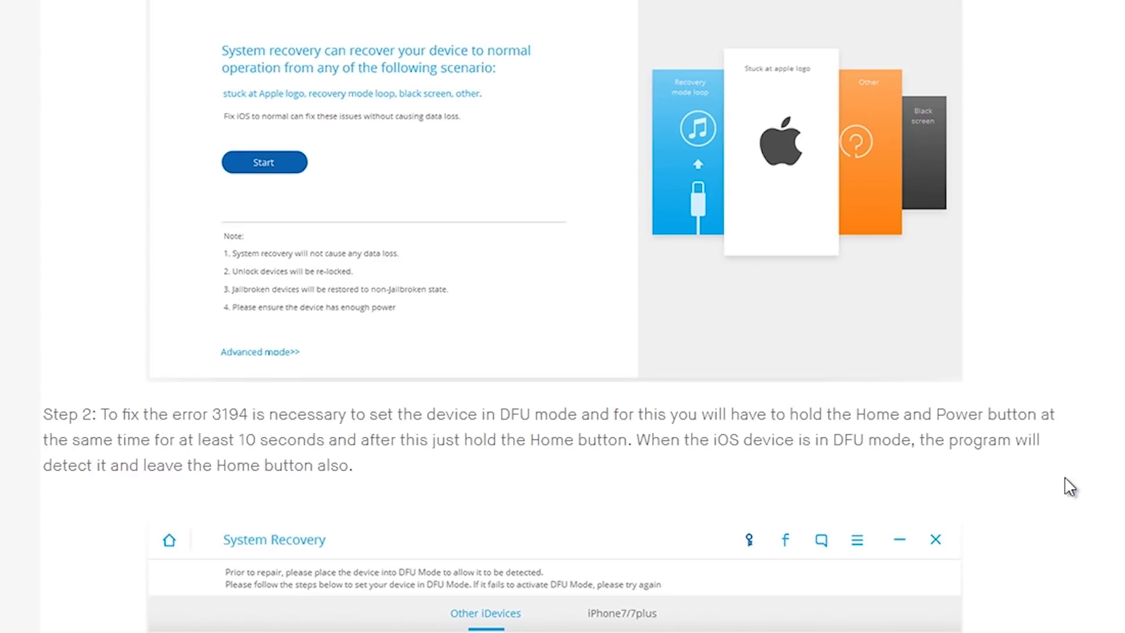
scroll(1069, 486, "down", 9)
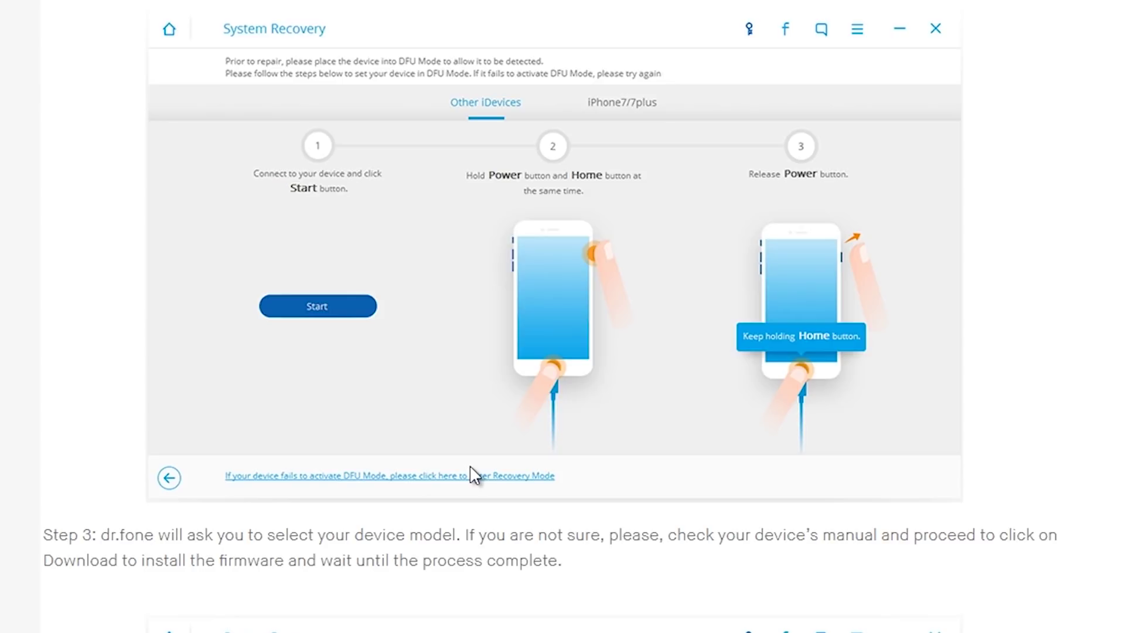
- Scroll to Step 3's screenshot with iPhone 6s Plus and iOS 10.3 selected
scroll(472, 465, "down", 4)
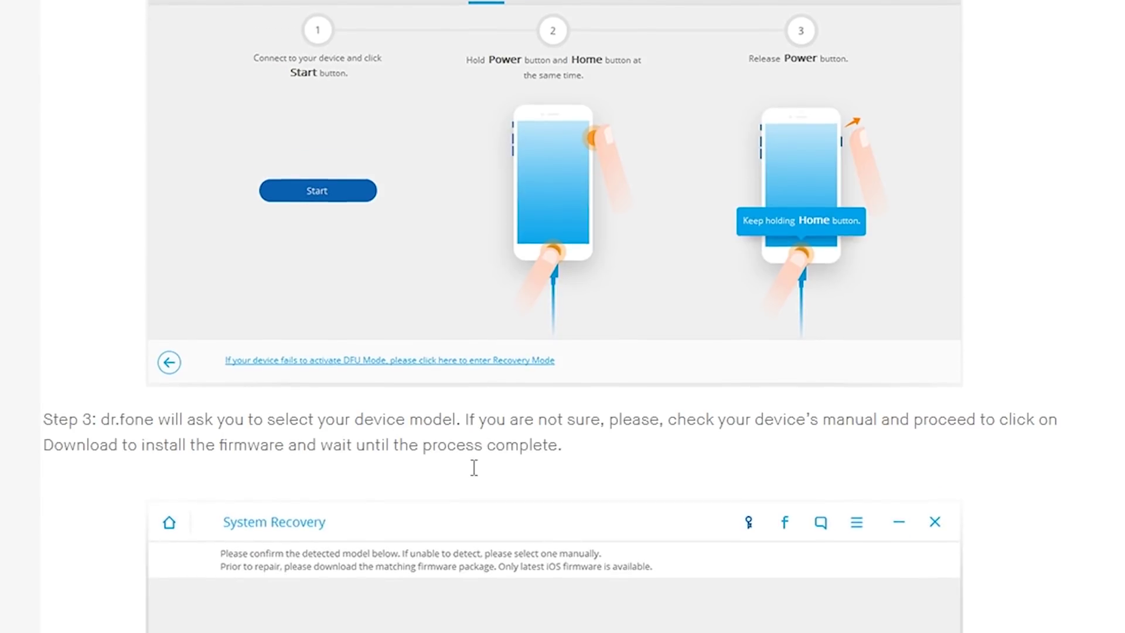
scroll(472, 467, "down", 3)
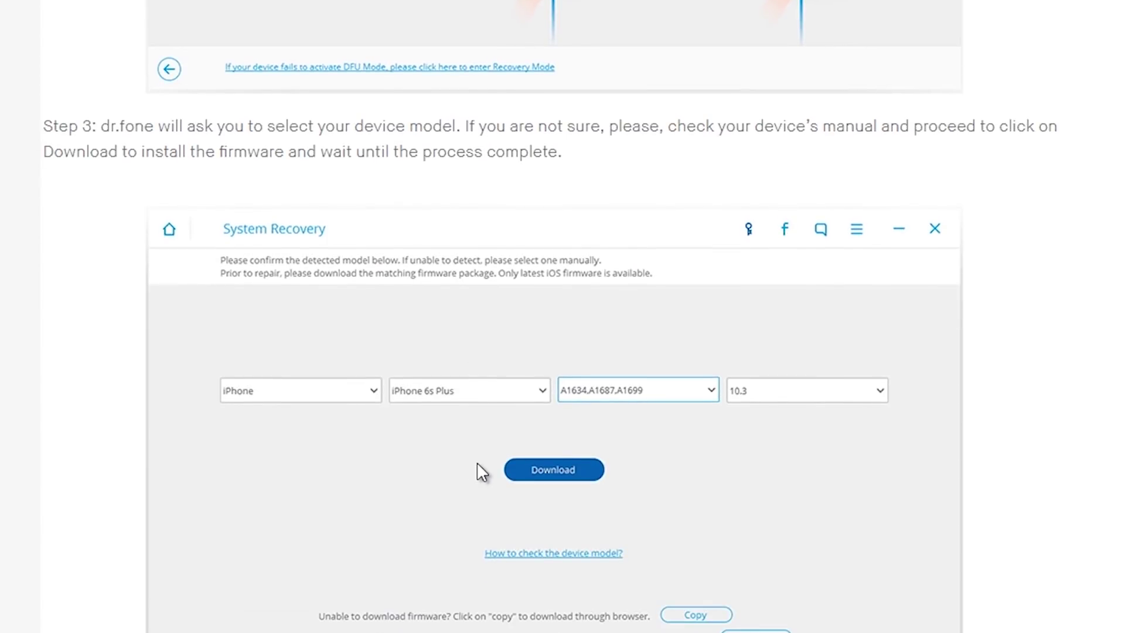
scroll(477, 467, "down", 2)
scroll(525, 467, "up", 7)
scroll(539, 459, "down", 7)
scroll(582, 427, "up", 7)
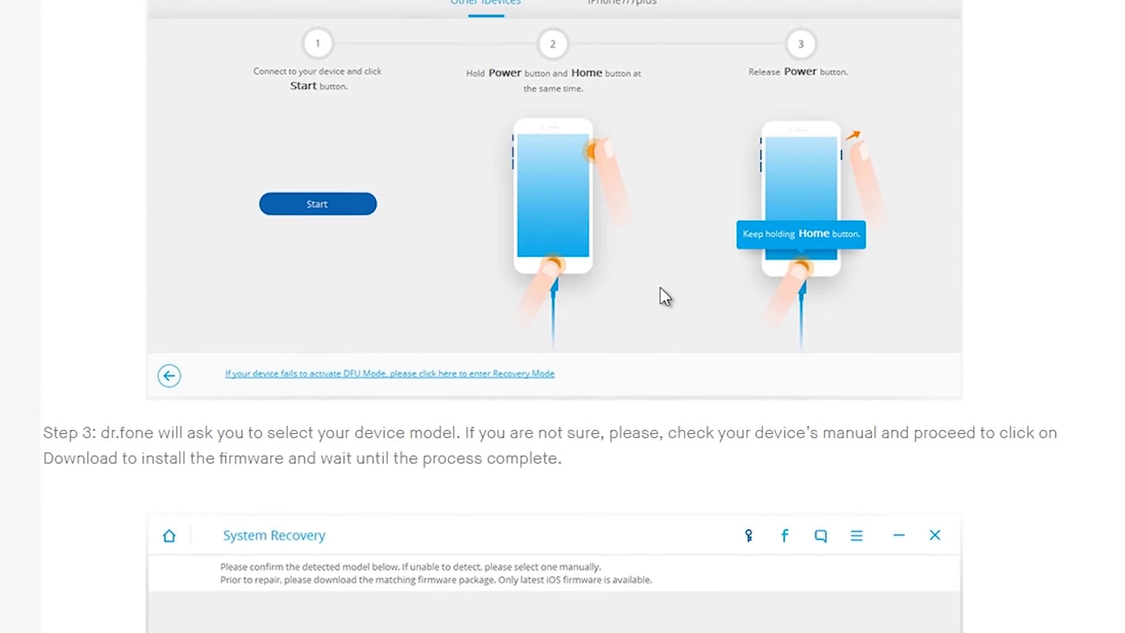
scroll(621, 412, "down", 7)
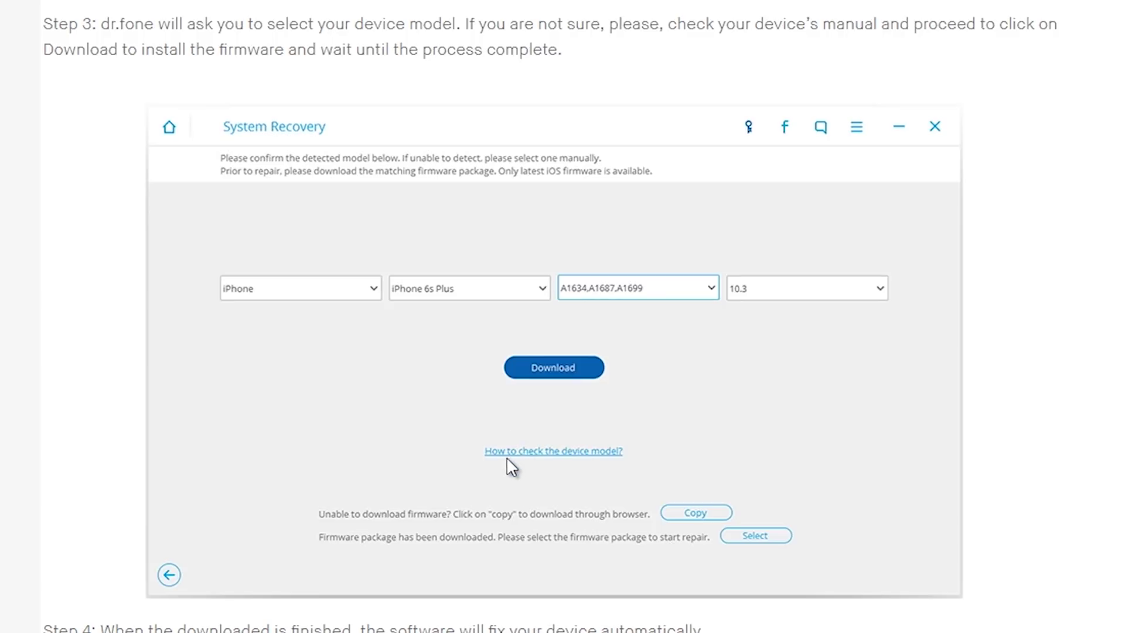
- Scroll to Step 4's screenshot showing the iPhone repair at 51%
scroll(570, 456, "down", 5)
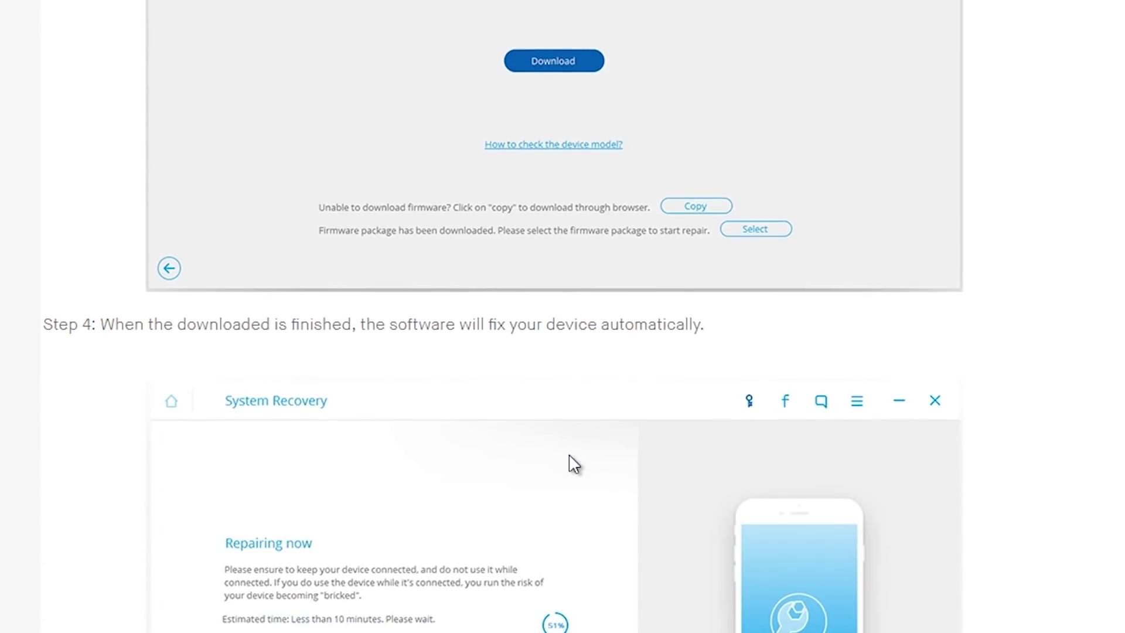
scroll(573, 462, "down", 5)
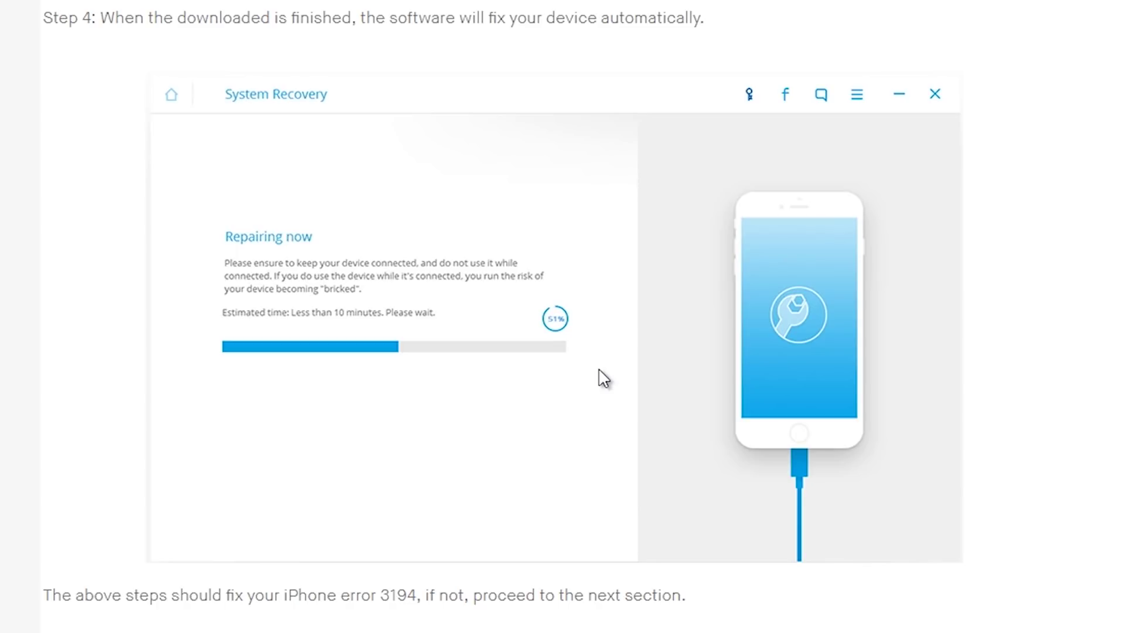
scroll(597, 377, "up", 5)
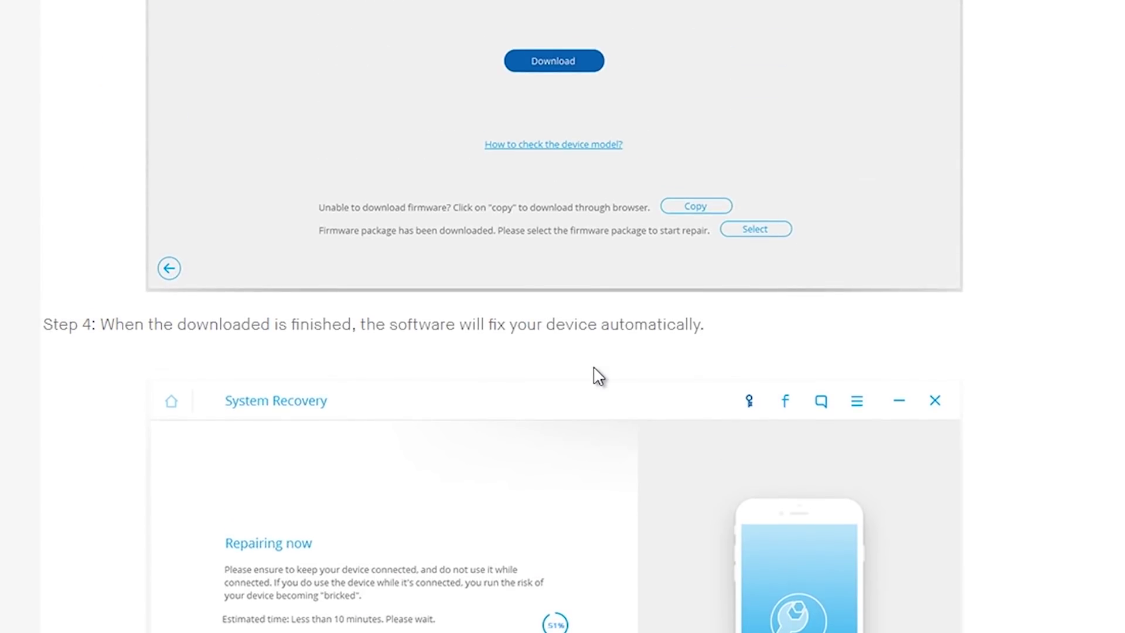
scroll(597, 377, "up", 11)
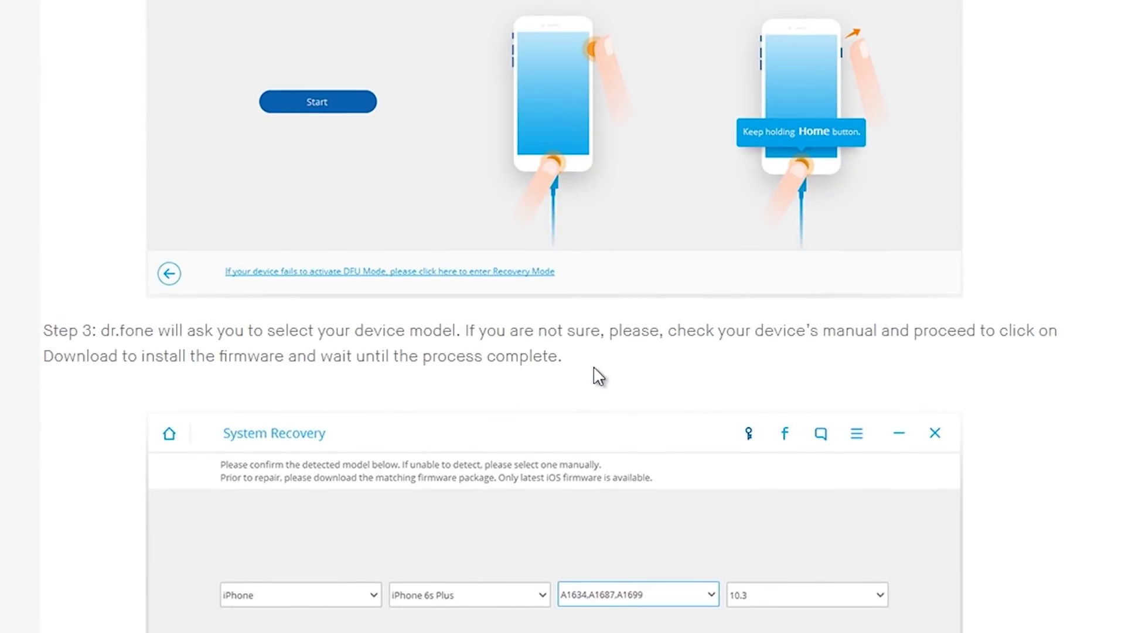
scroll(597, 376, "down", 15)
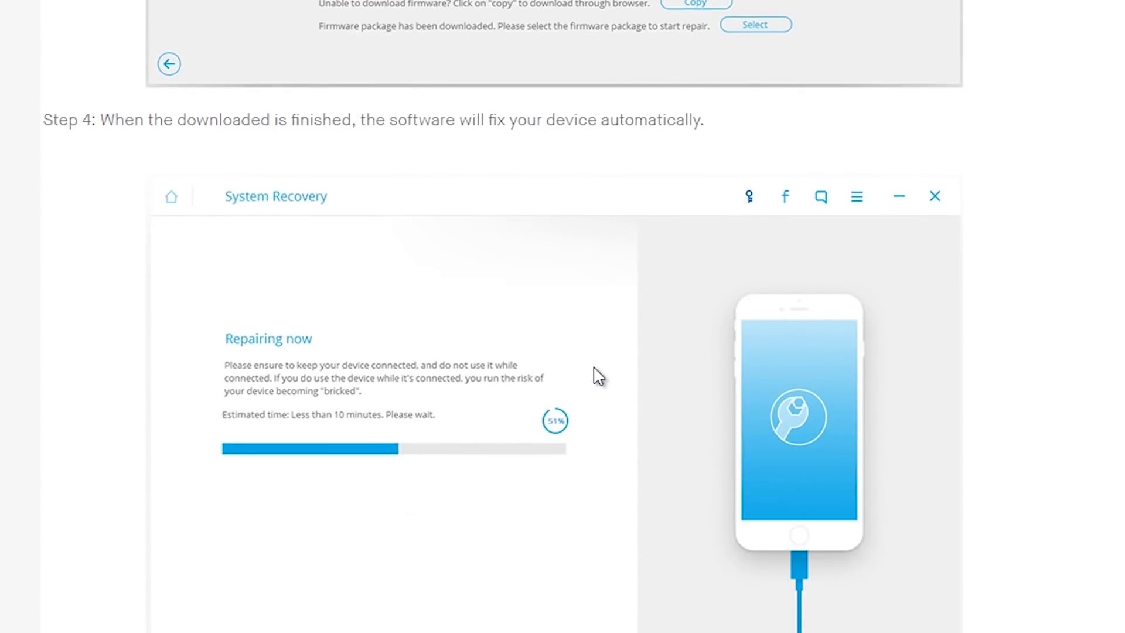